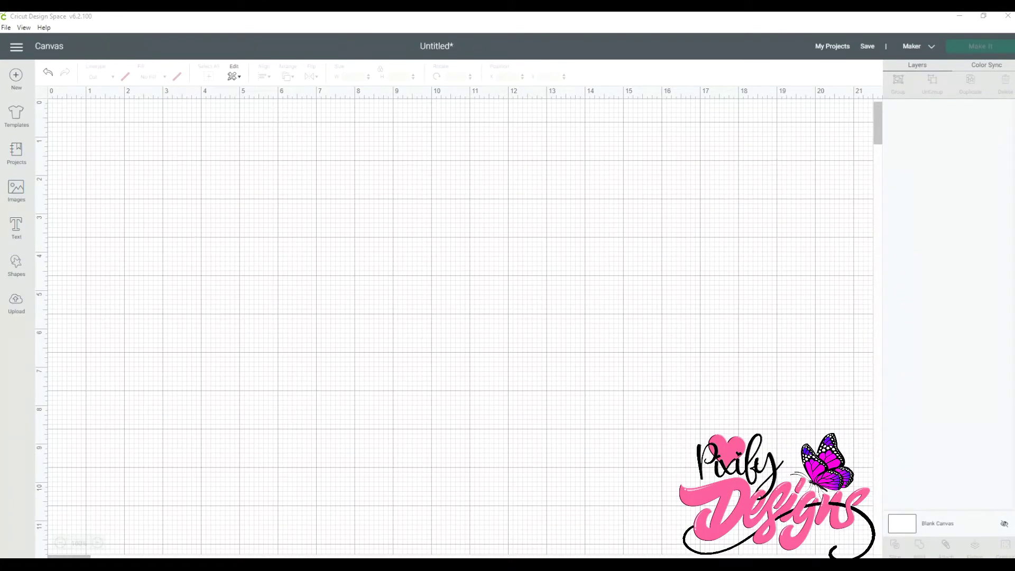
# Insert the 49ers circular logo from recently uploaded images onto the canvas.
pyautogui.click(16, 305)
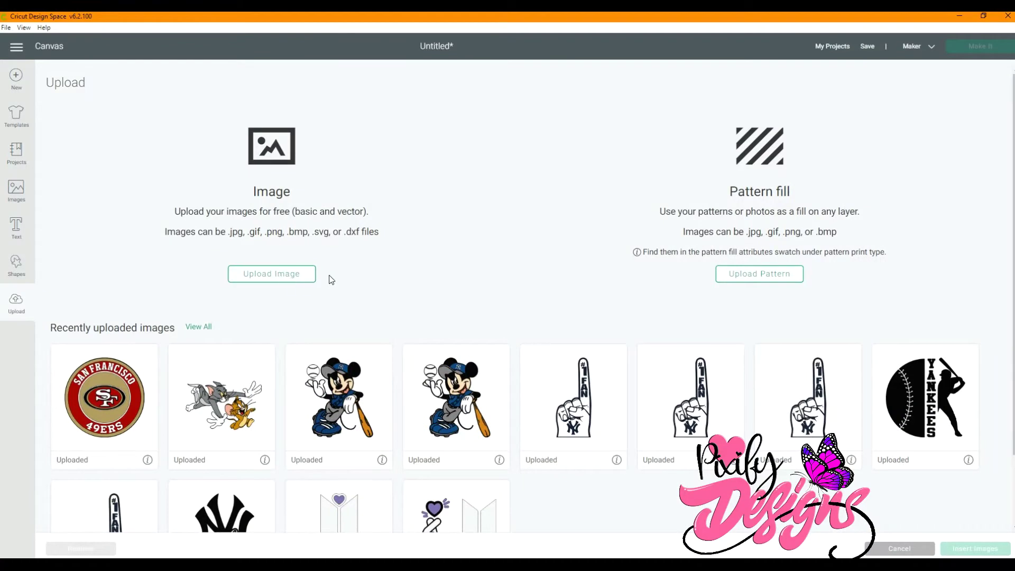
pyautogui.click(87, 438)
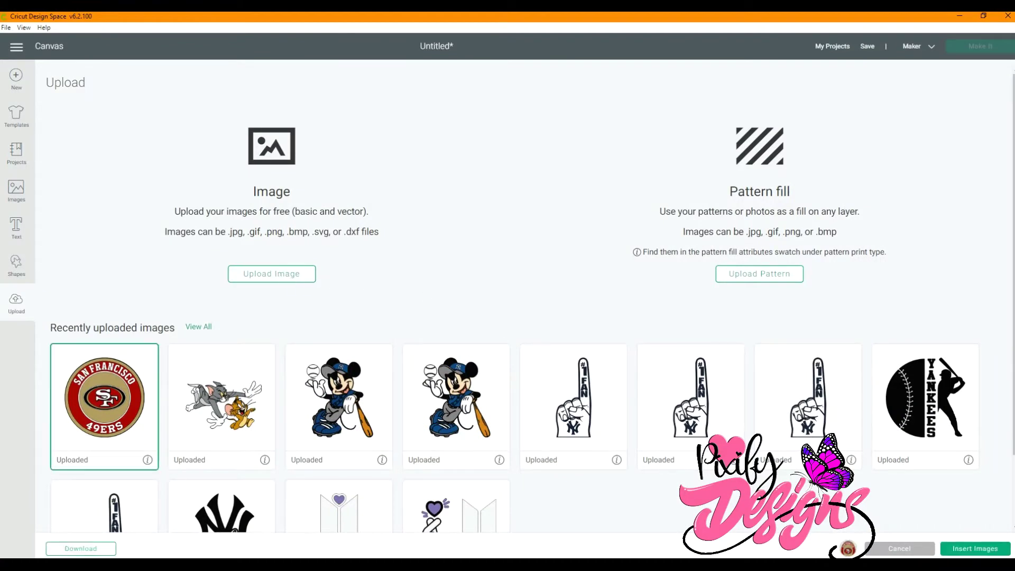
pyautogui.click(969, 550)
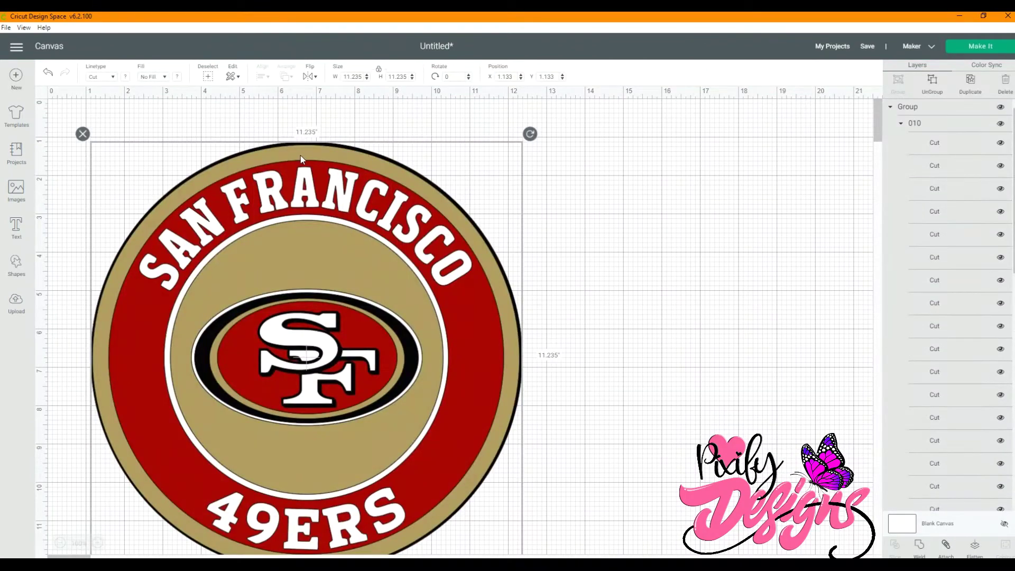
# Resize the logo to 8.735 inches square and move it to about X 12.758, Y 7.285.
pyautogui.moveTo(298, 152); pyautogui.dragTo(275, 124)
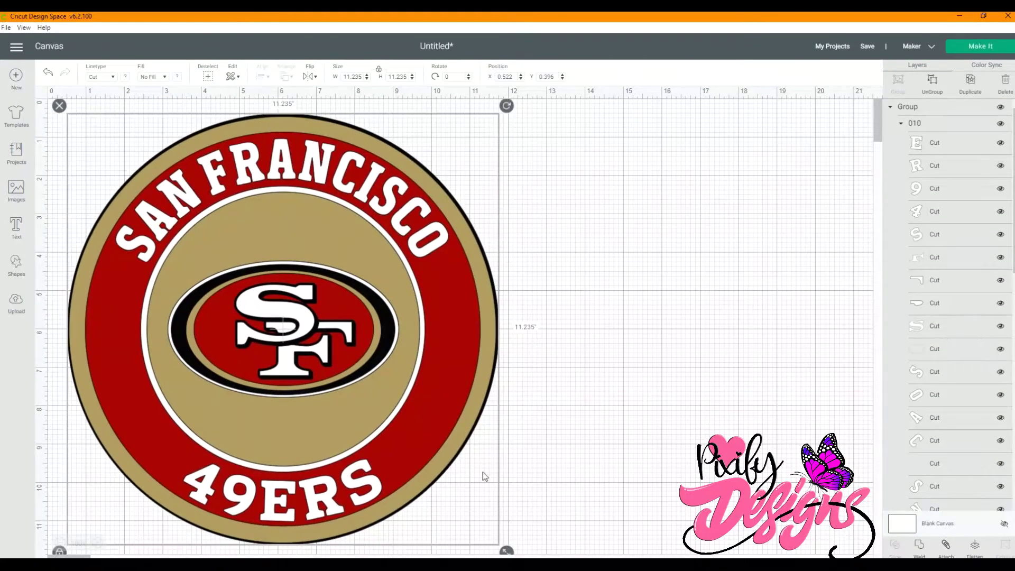
pyautogui.moveTo(508, 553); pyautogui.dragTo(412, 458)
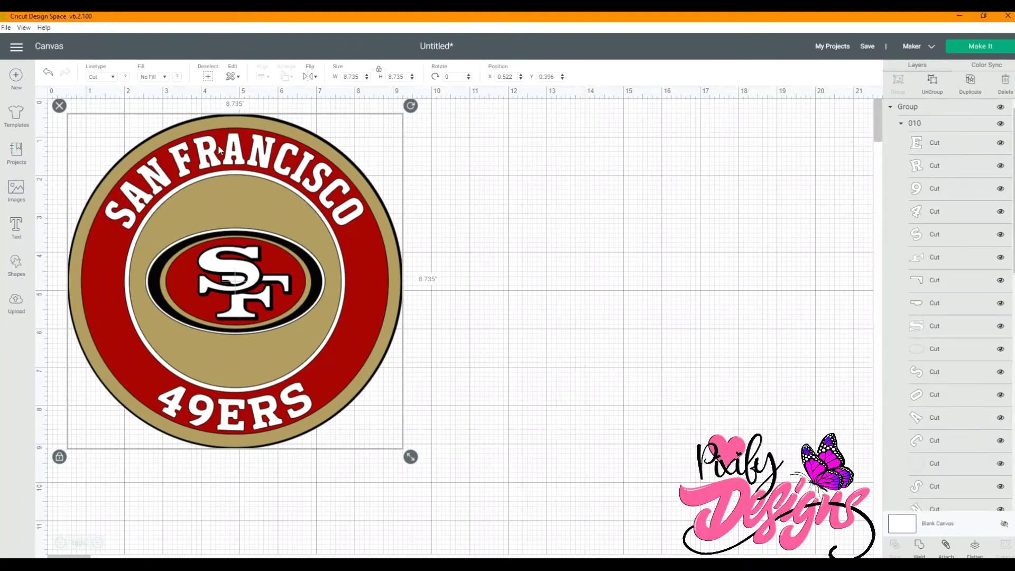
pyautogui.moveTo(224, 155); pyautogui.dragTo(698, 383)
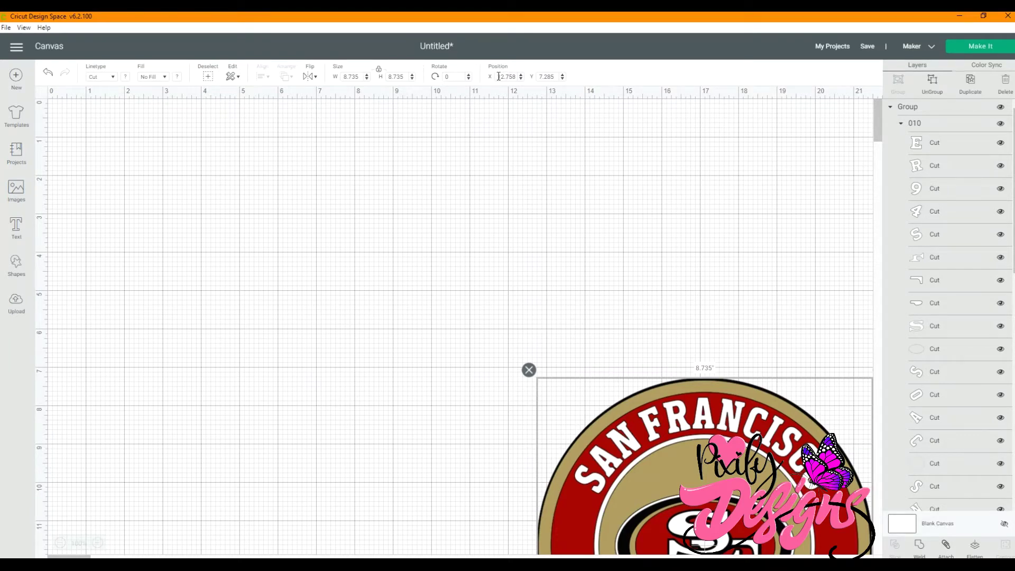
# Set the logo's position to X 0, Y 0, then nudge it to X 0.153, Y 0.236.
pyautogui.moveTo(498, 77); pyautogui.dragTo(519, 78)
pyautogui.write('0')
pyautogui.click(552, 76)
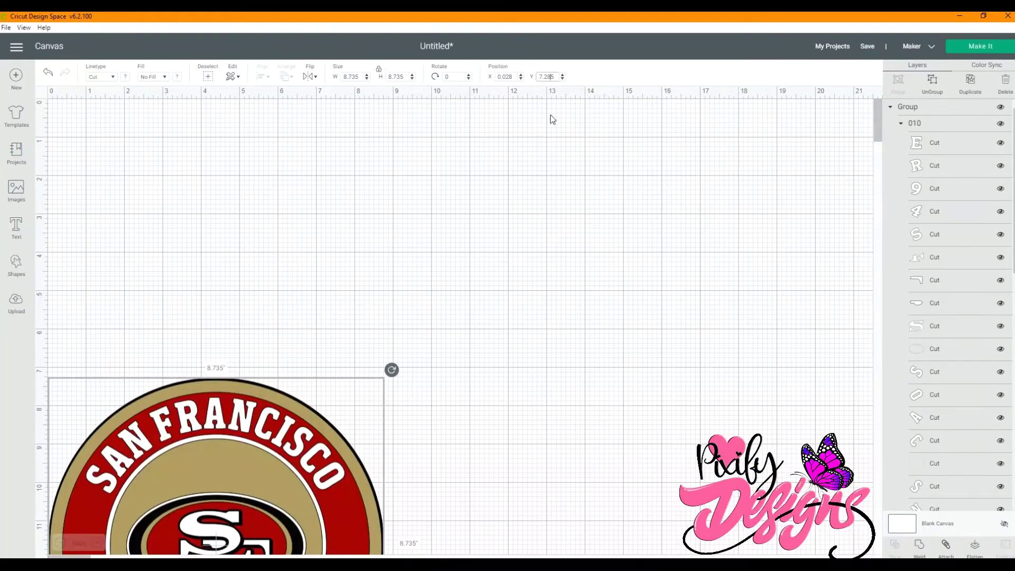
pyautogui.moveTo(541, 76); pyautogui.dragTo(564, 79)
pyautogui.write('0')
pyautogui.press('Return')
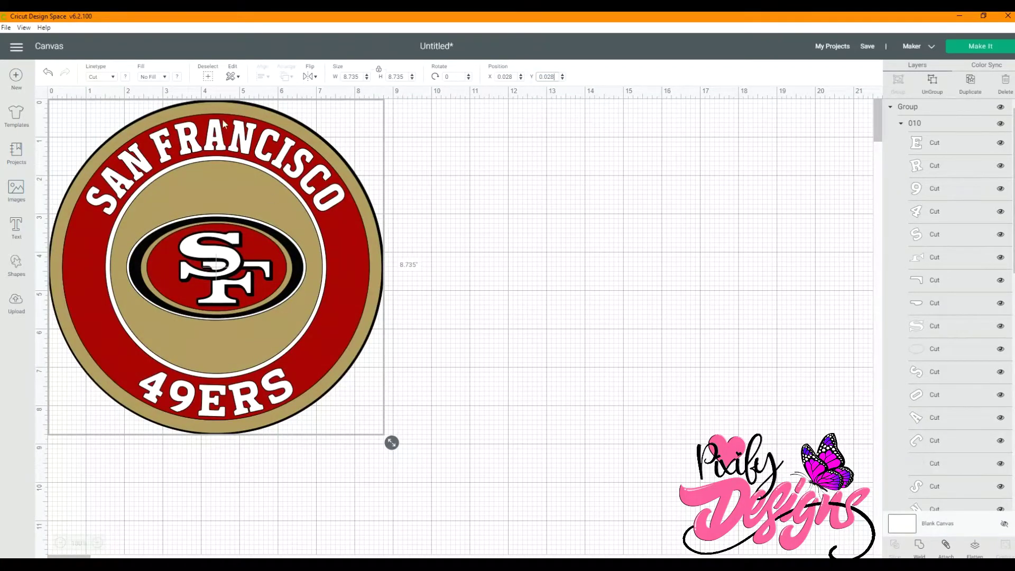
pyautogui.moveTo(192, 113); pyautogui.dragTo(198, 122)
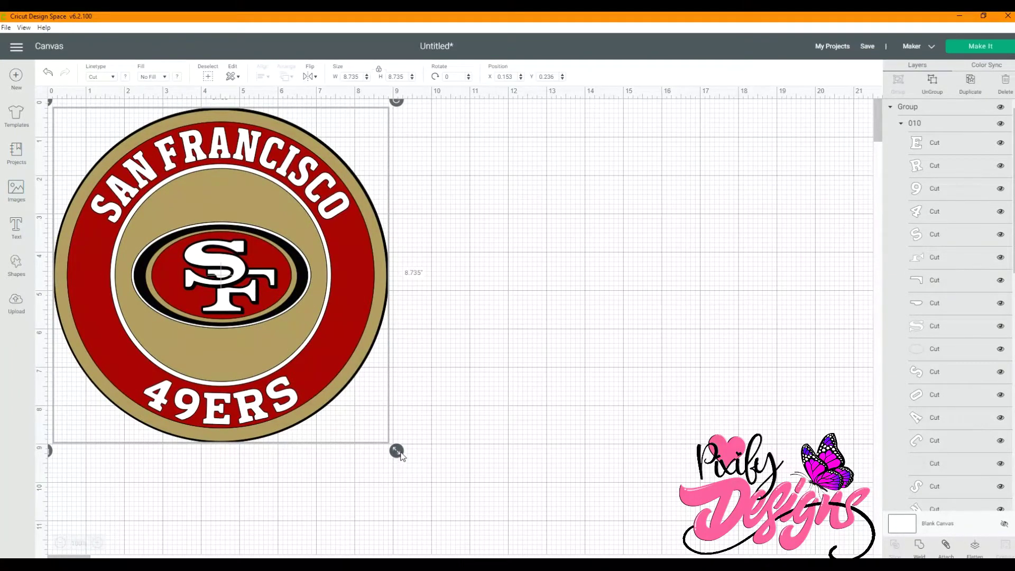
# Shrink the 49ers logo to 7.832 × 7.832 inches, keeping it anchored at X 0.153, Y 0.236.
pyautogui.moveTo(400, 454); pyautogui.dragTo(365, 419)
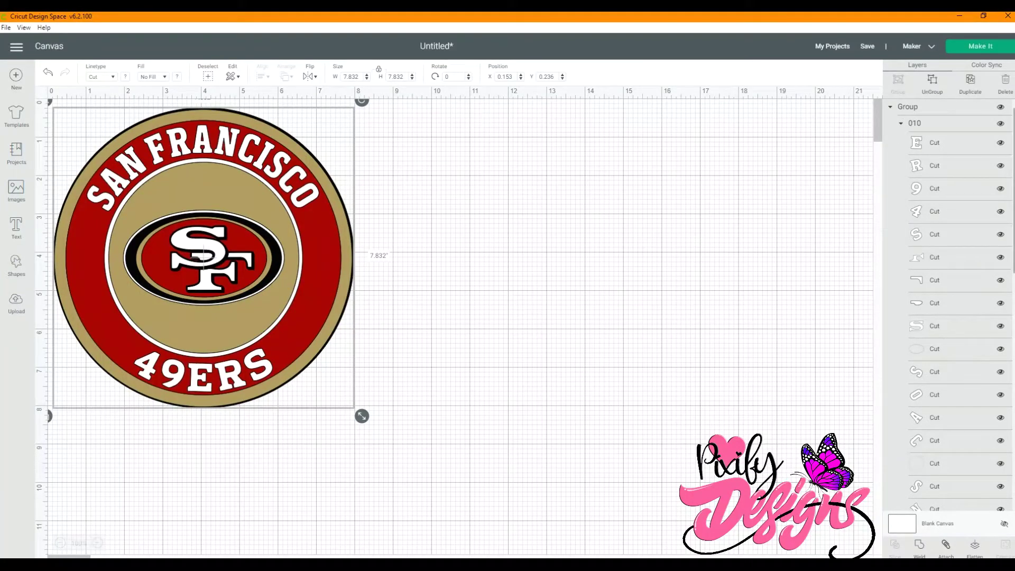
pyautogui.scroll(-10, 952, 307)
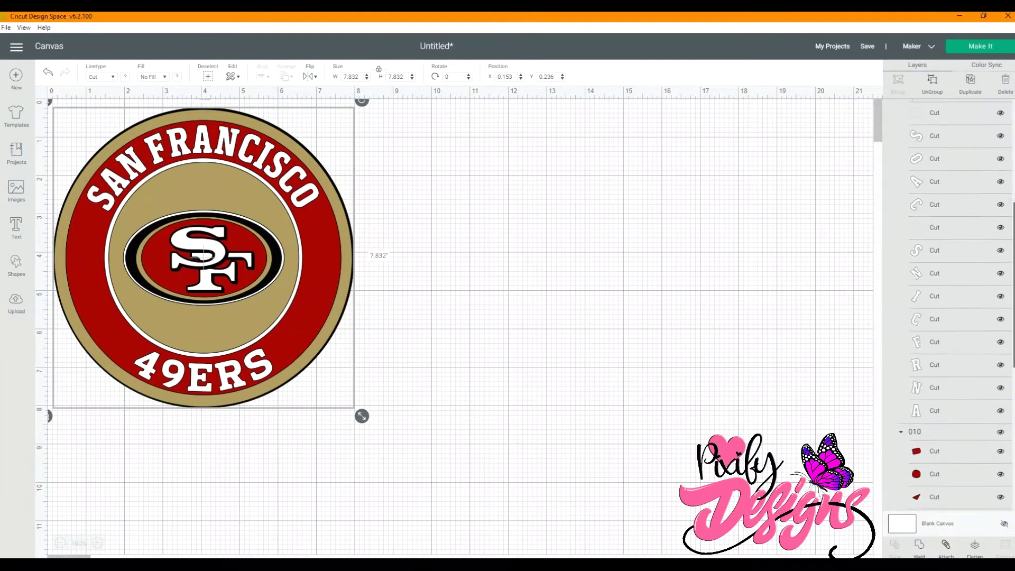
pyautogui.scroll(10, 951, 307)
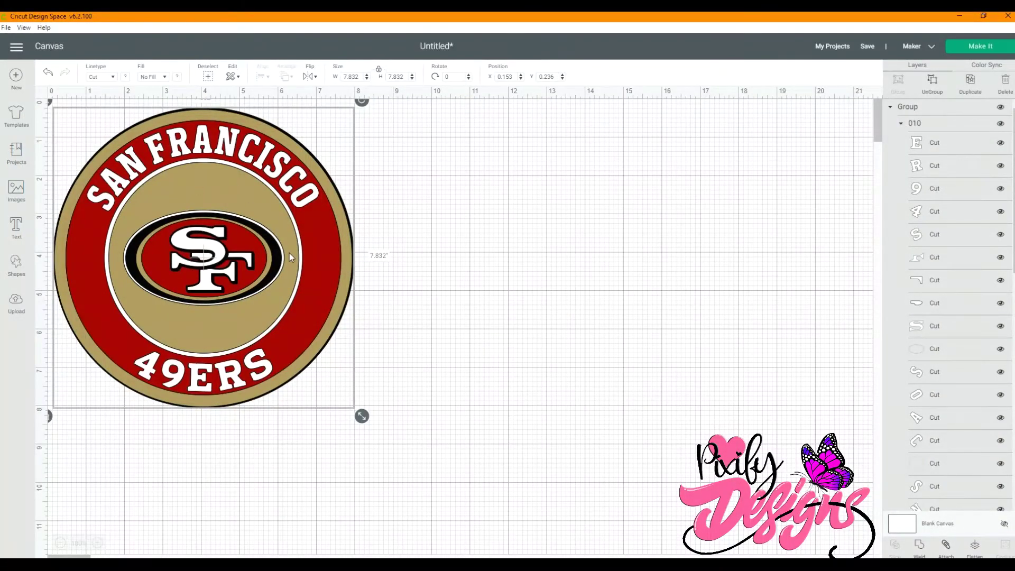
# Ungroup the logo, pull the outline letter set off the emblem, then undo that move.
pyautogui.click(939, 83)
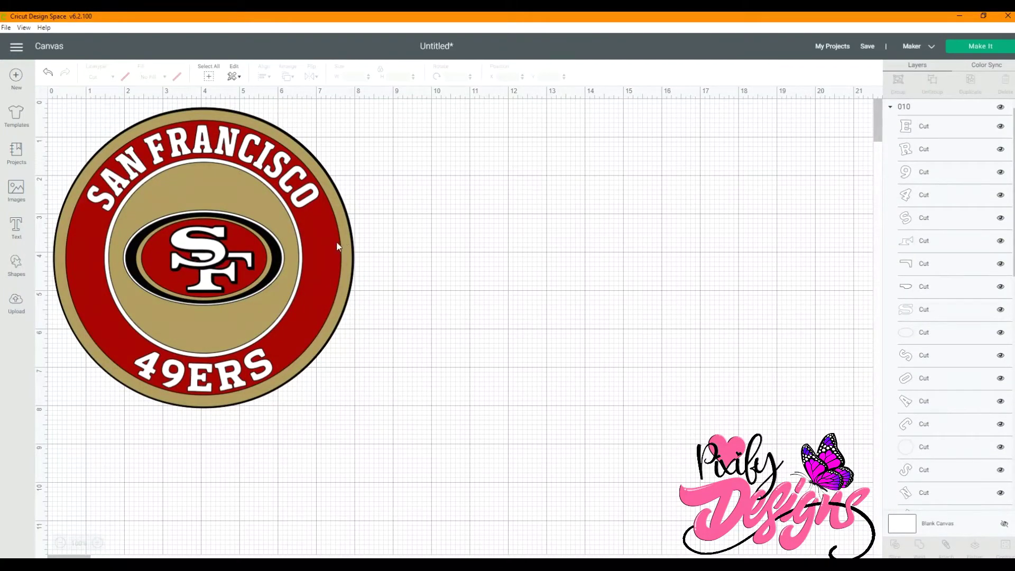
pyautogui.moveTo(313, 189); pyautogui.dragTo(571, 201)
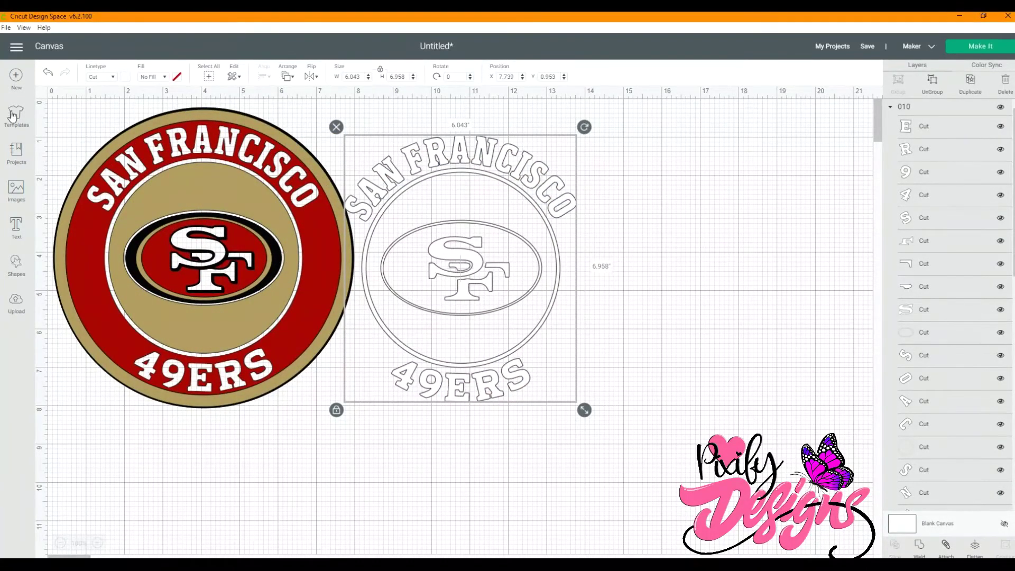
pyautogui.click(46, 75)
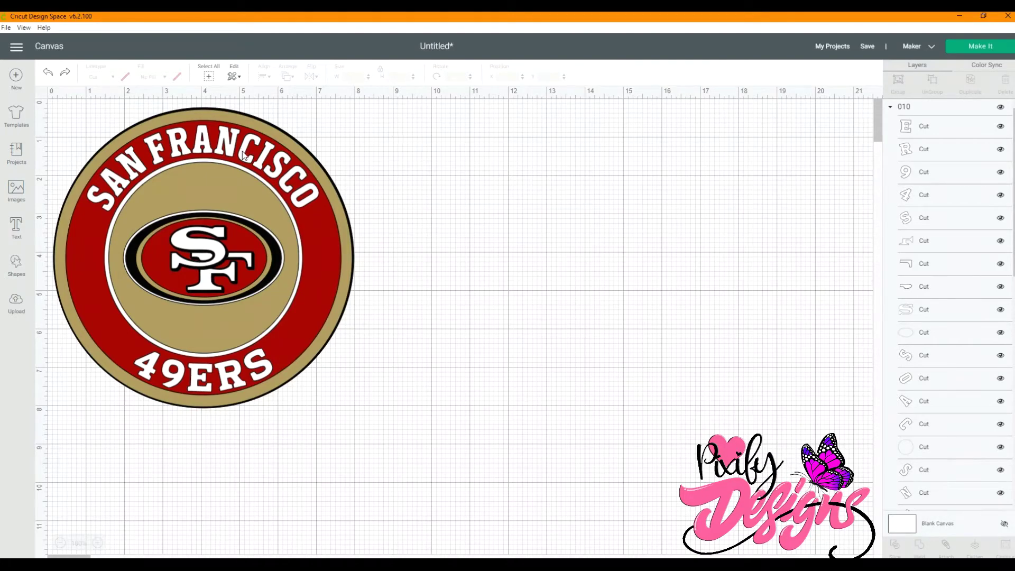
# Move the outline letter set right of the emblem and ungroup it into separate pieces.
pyautogui.moveTo(246, 156); pyautogui.dragTo(536, 159)
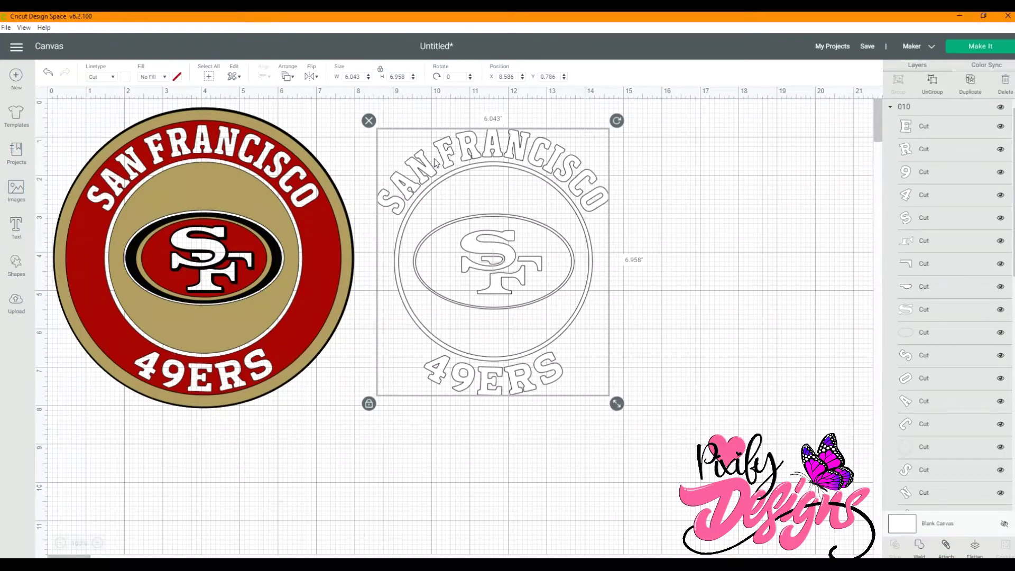
pyautogui.rightClick(552, 161)
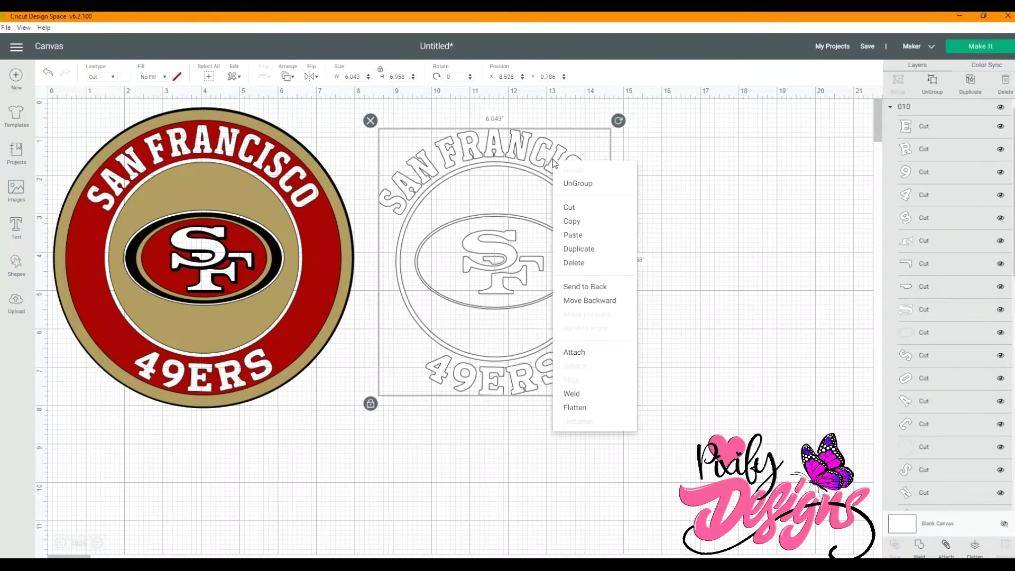
pyautogui.click(589, 185)
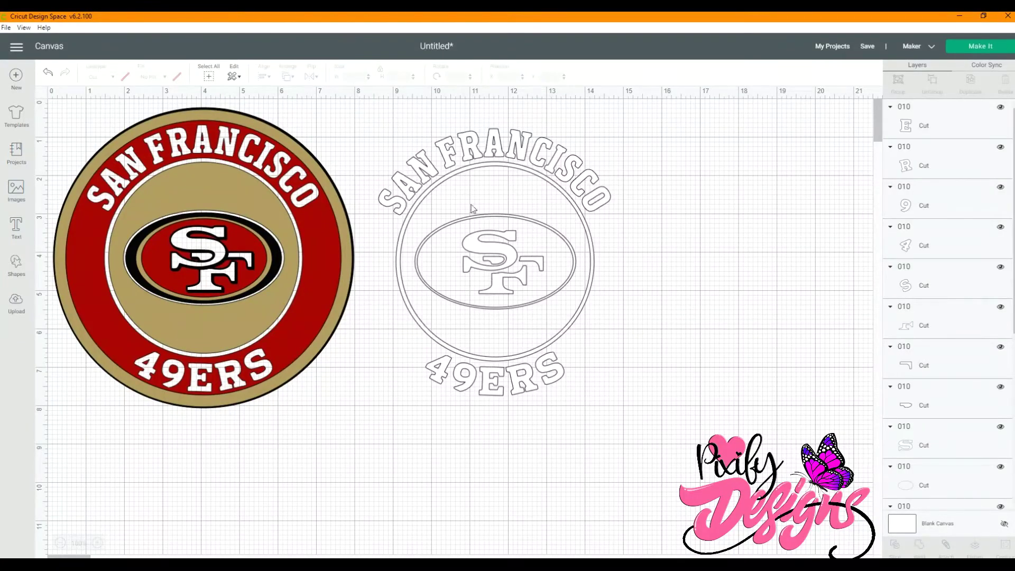
# Pull the A and C of FRANCISCO and the SF logo's S out, then undo the S move.
pyautogui.click(496, 139)
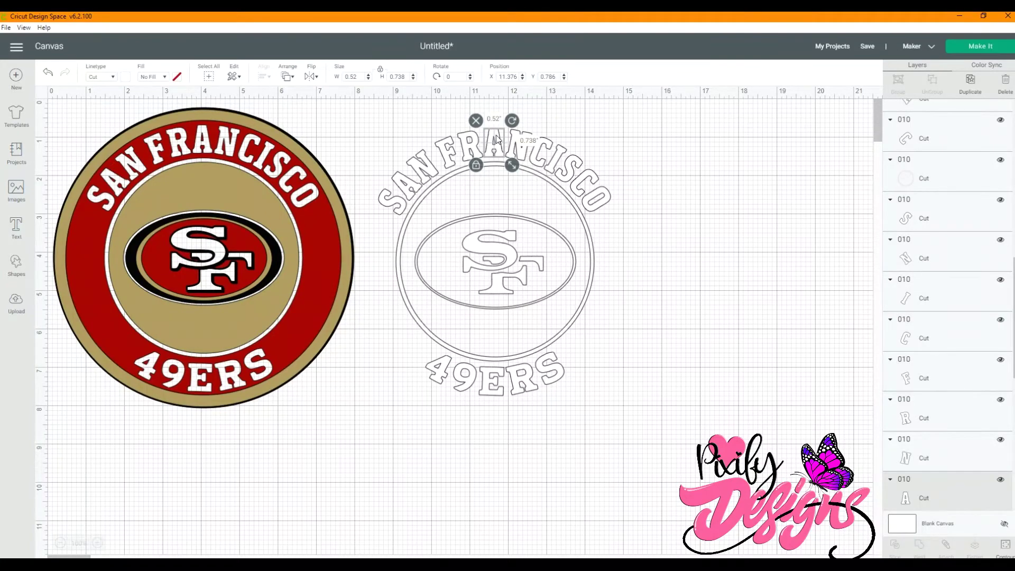
pyautogui.moveTo(496, 135); pyautogui.dragTo(647, 146)
pyautogui.moveTo(571, 180); pyautogui.dragTo(682, 256)
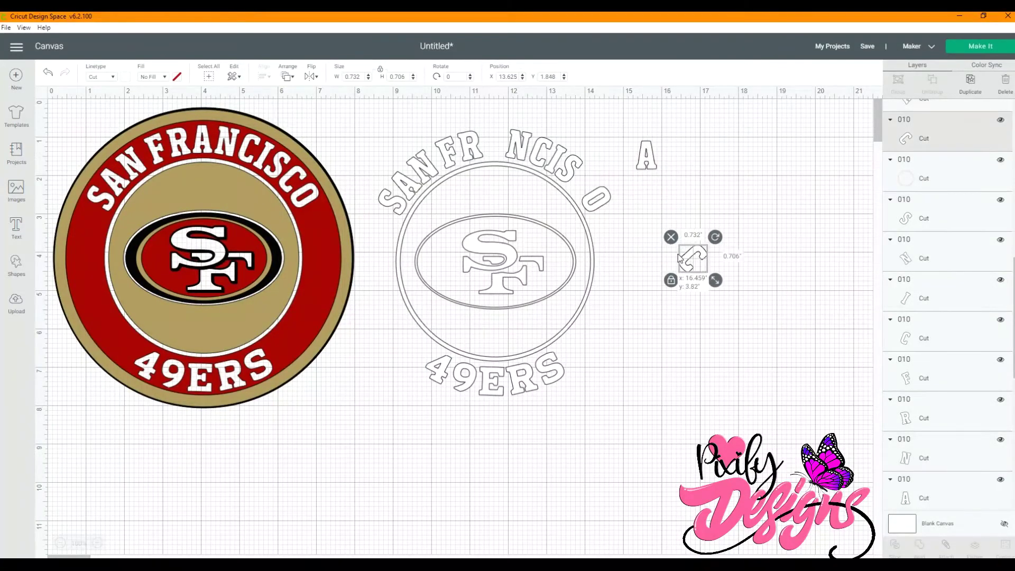
pyautogui.moveTo(501, 249); pyautogui.dragTo(668, 329)
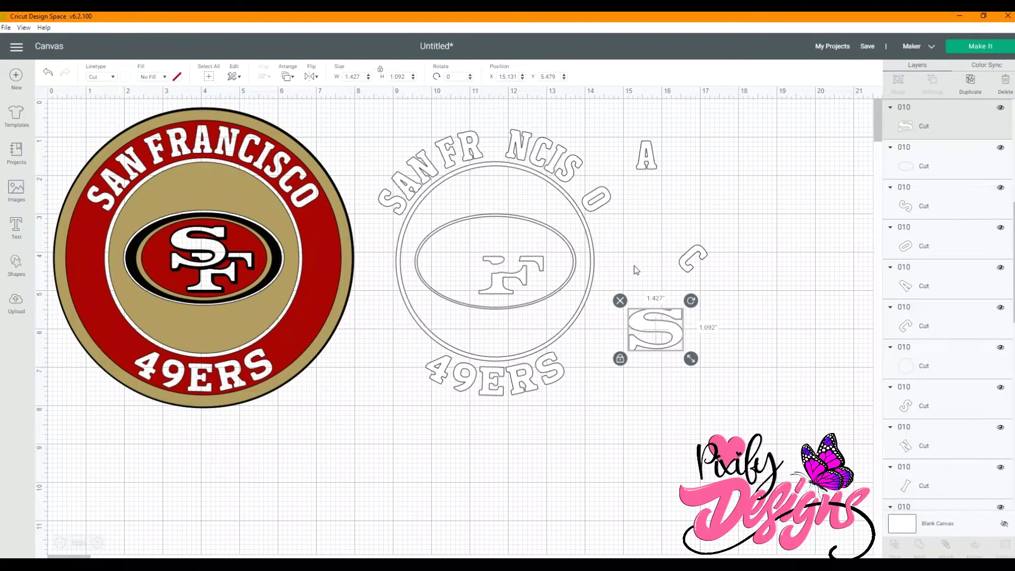
pyautogui.click(47, 73)
# Undo the letter moves and ungrouping, then shift the intact outline set to X 8.92, Y 0.898.
pyautogui.click(47, 74)
pyautogui.click(47, 74)
pyautogui.click(47, 74)
pyautogui.click(47, 74)
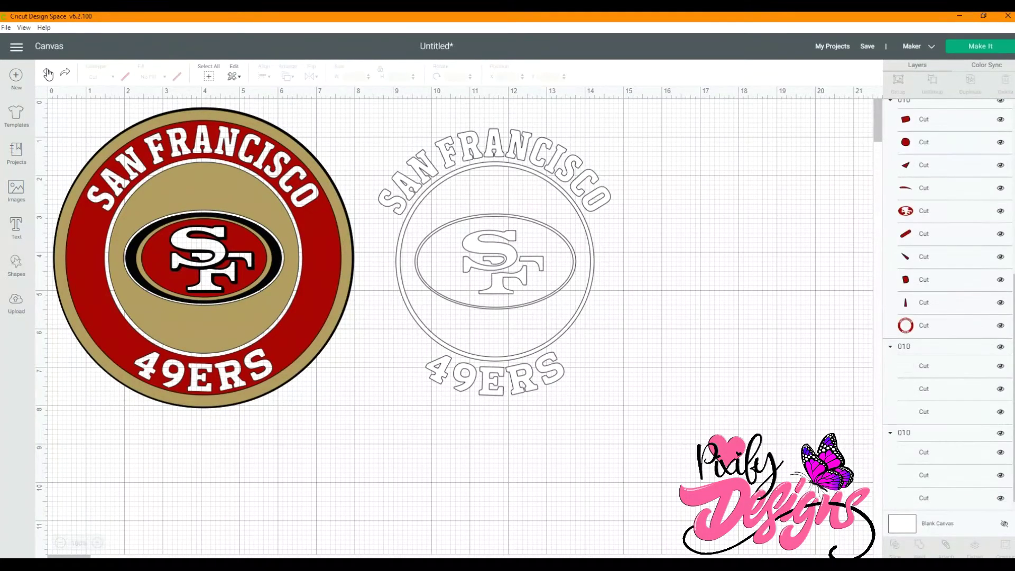
pyautogui.click(47, 74)
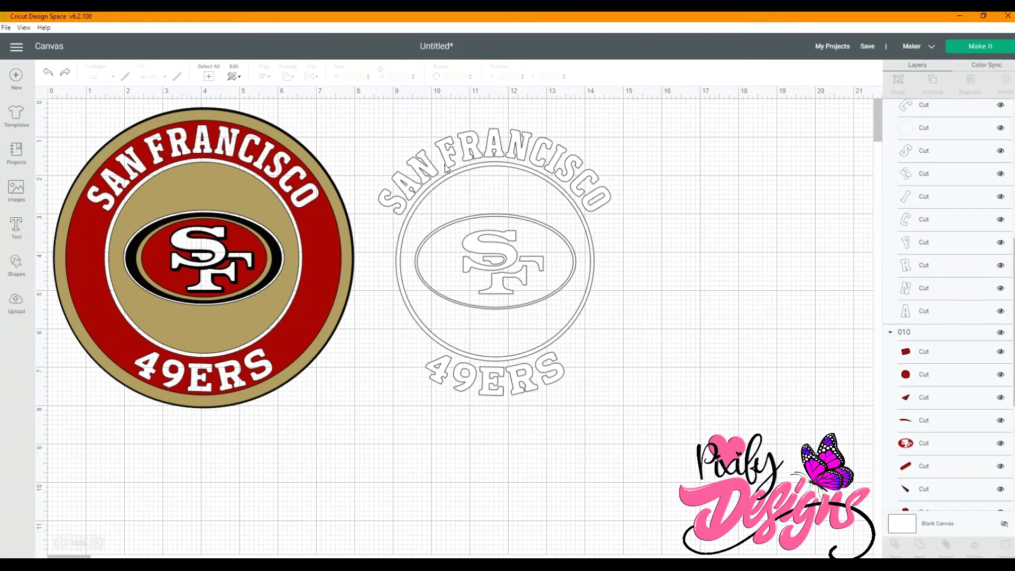
pyautogui.moveTo(436, 236)
pyautogui.mouseDown()
pyautogui.moveTo(484, 241)
pyautogui.moveTo(447, 241)
pyautogui.mouseUp()
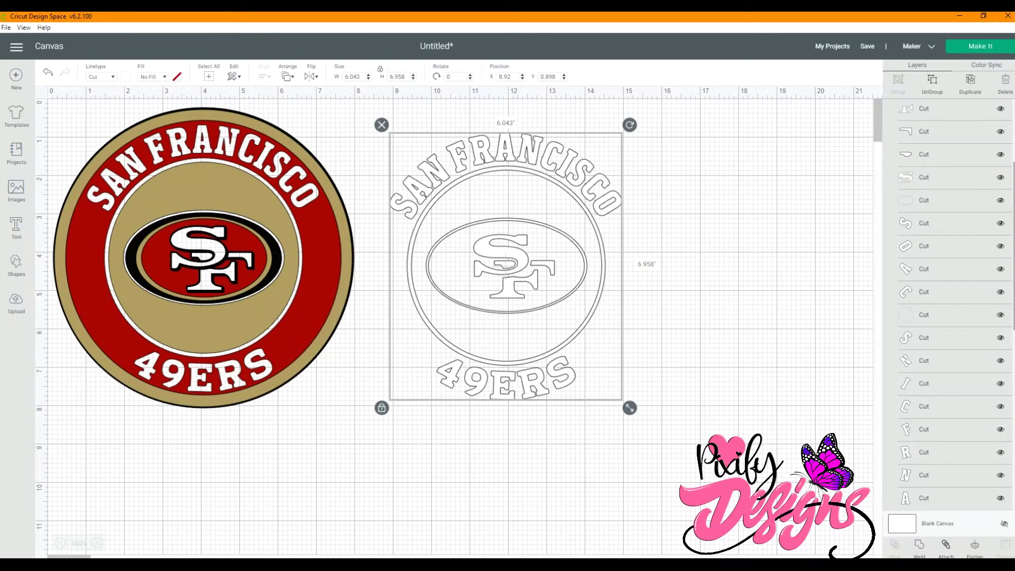
pyautogui.scroll(5, 975, 113)
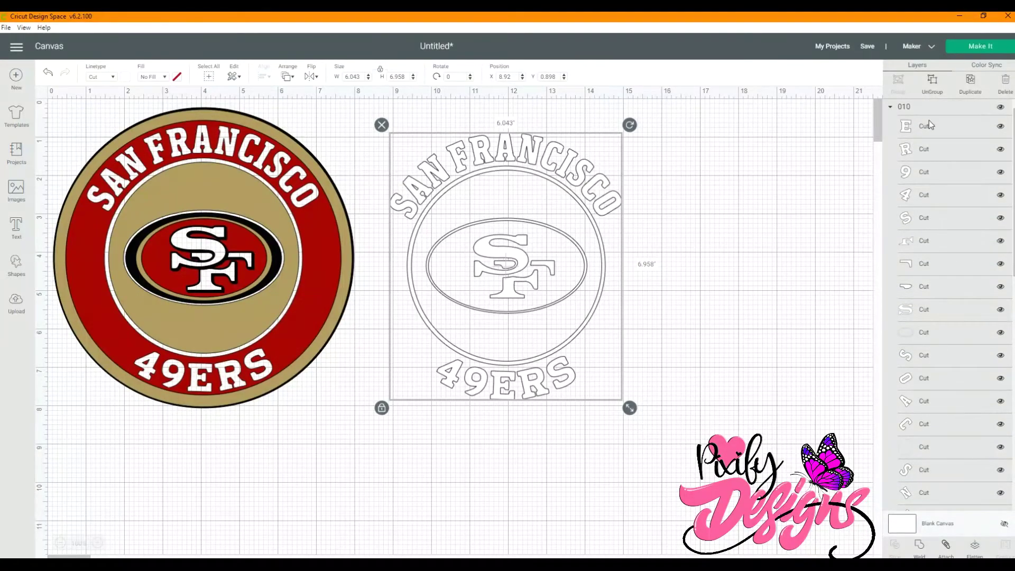
# Hide the outline 010 group and collapse it in the Layers panel.
pyautogui.click(1001, 108)
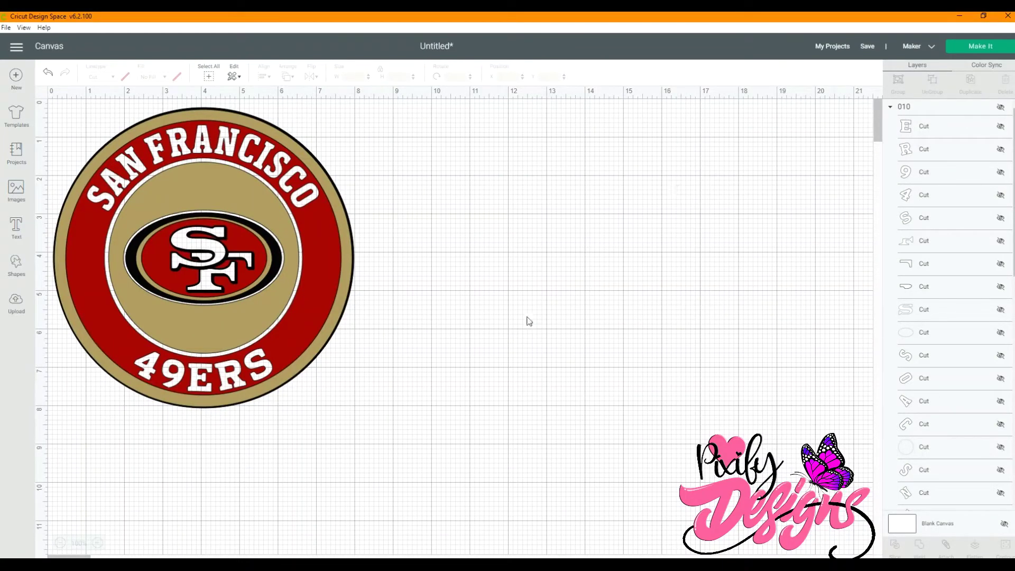
pyautogui.click(890, 109)
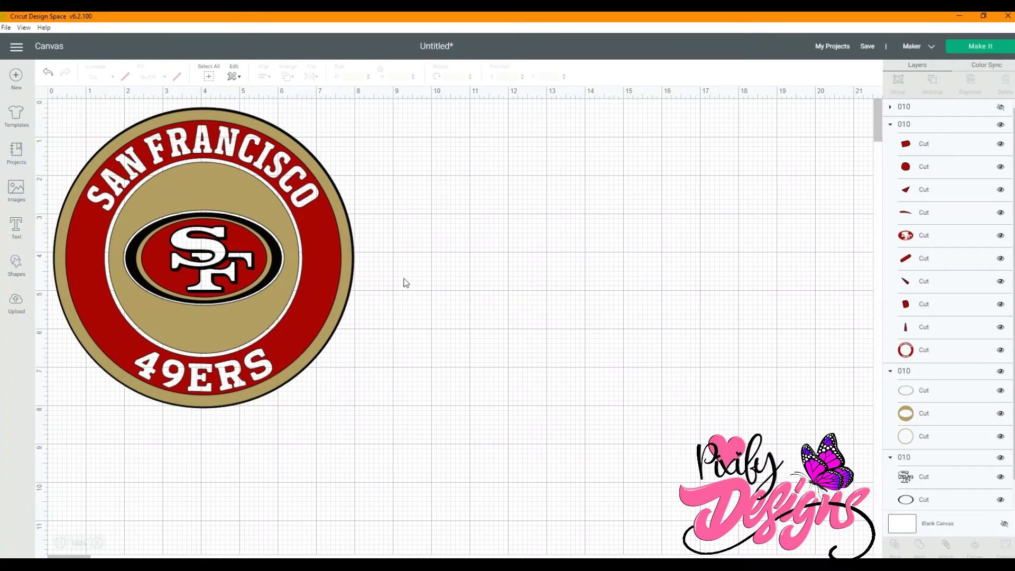
pyautogui.click(96, 135)
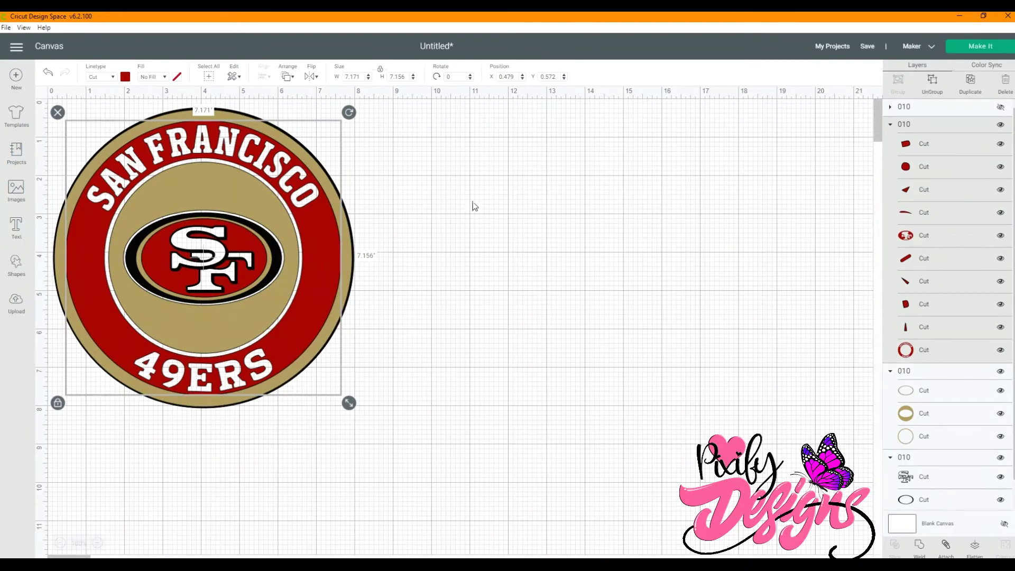
pyautogui.click(448, 249)
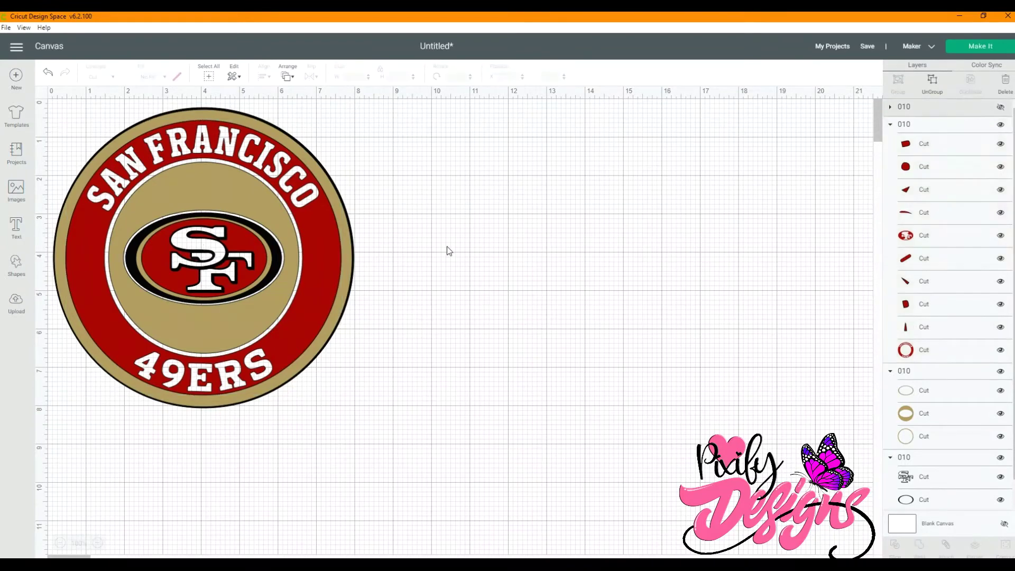
pyautogui.click(978, 49)
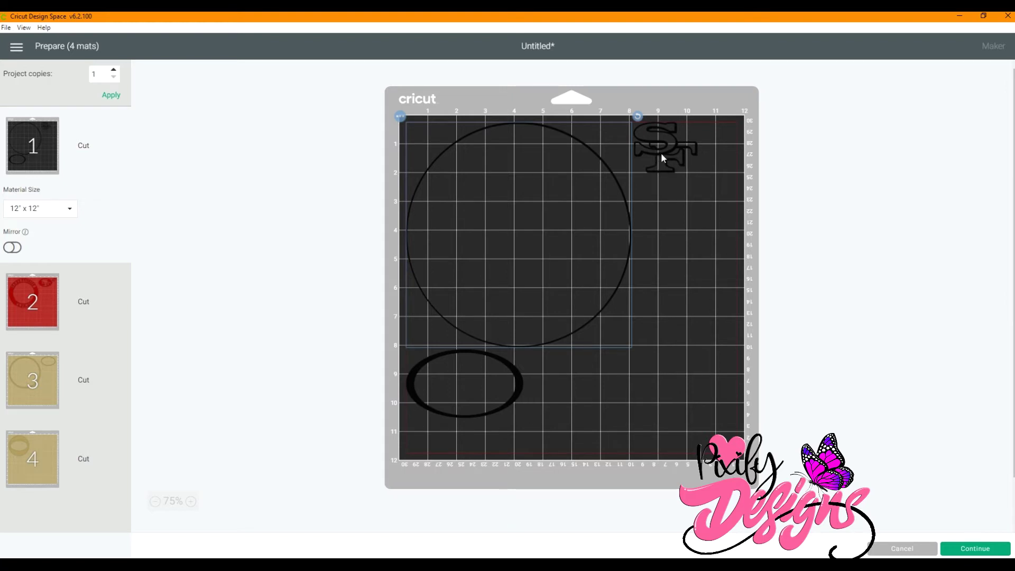
pyautogui.click(45, 313)
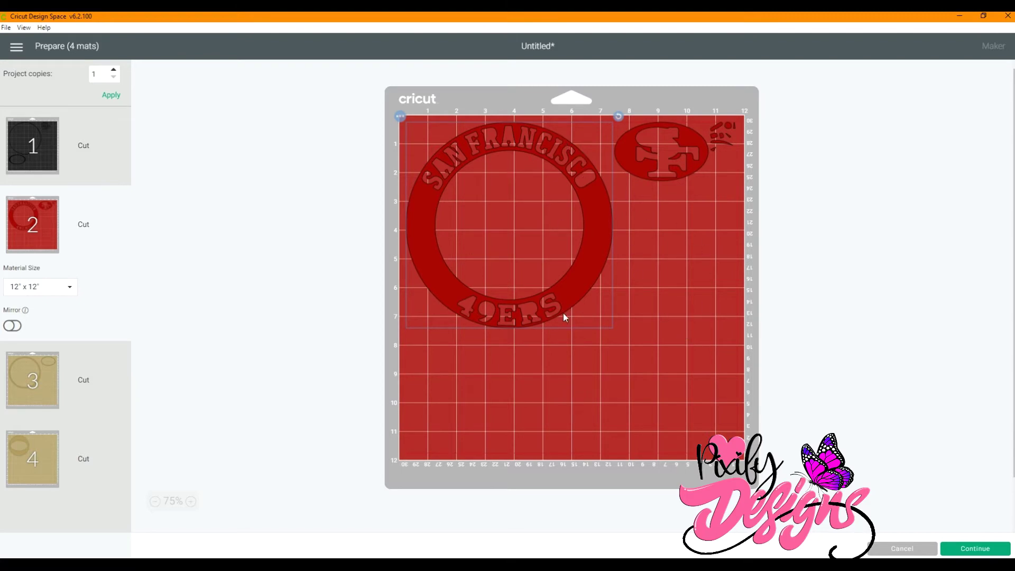
pyautogui.click(909, 552)
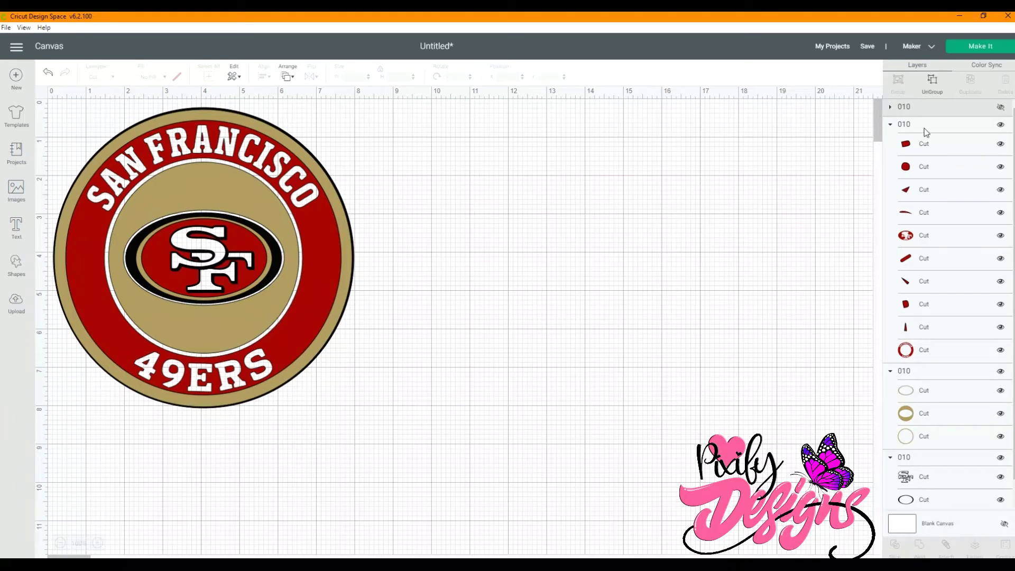
# Weld the red 010 layer group into a single Weld Result layer.
pyautogui.click(954, 126)
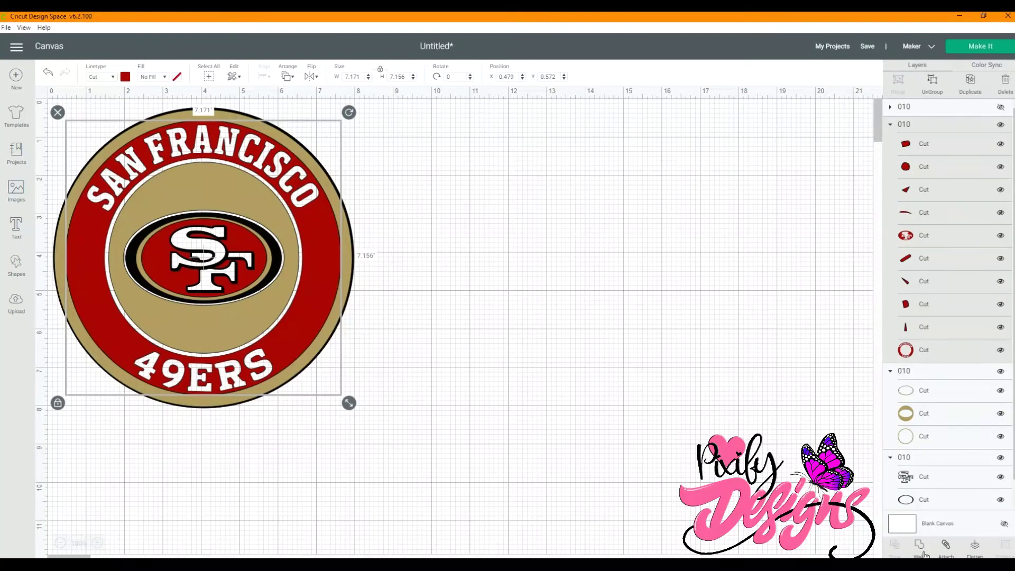
pyautogui.rightClick(931, 127)
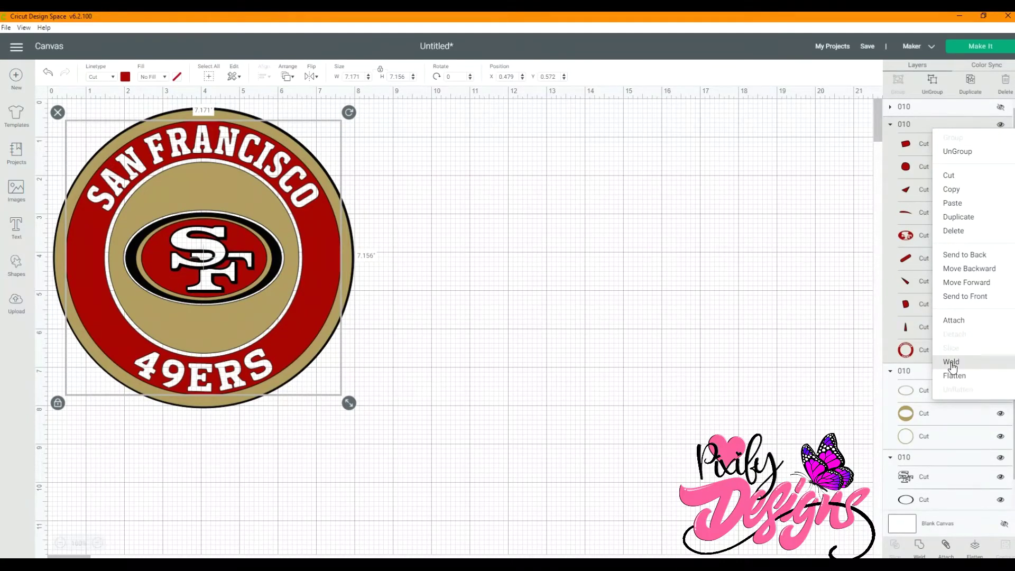
pyautogui.click(510, 294)
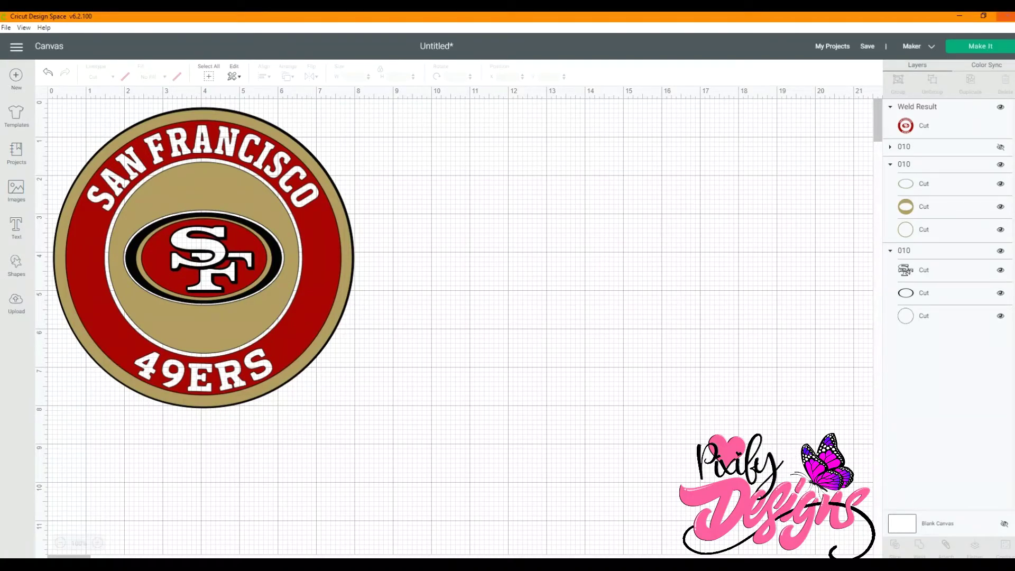
# Open the Make It preview and view mat 2, where the red ring cuts as one piece.
pyautogui.click(984, 48)
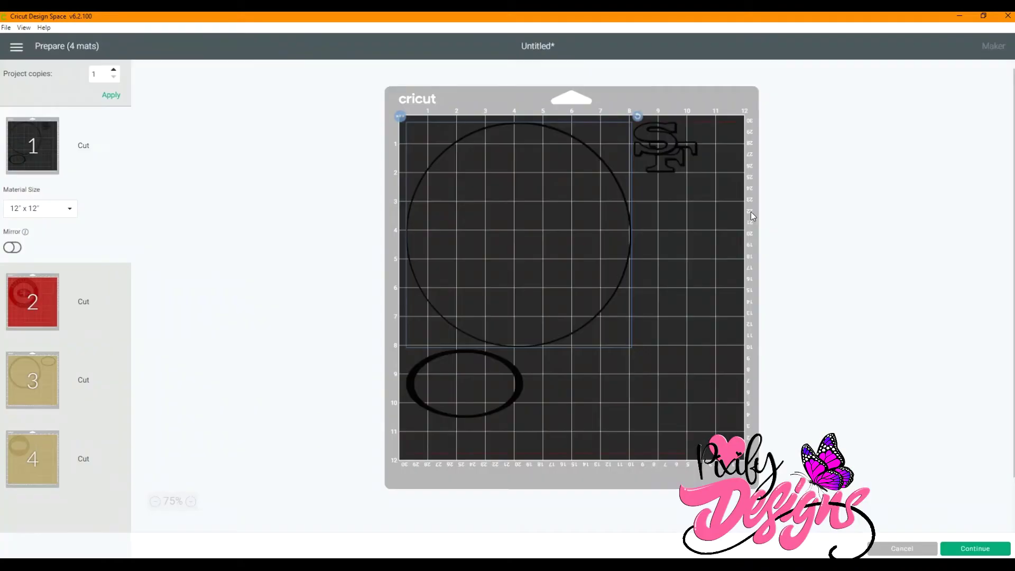
pyautogui.click(48, 310)
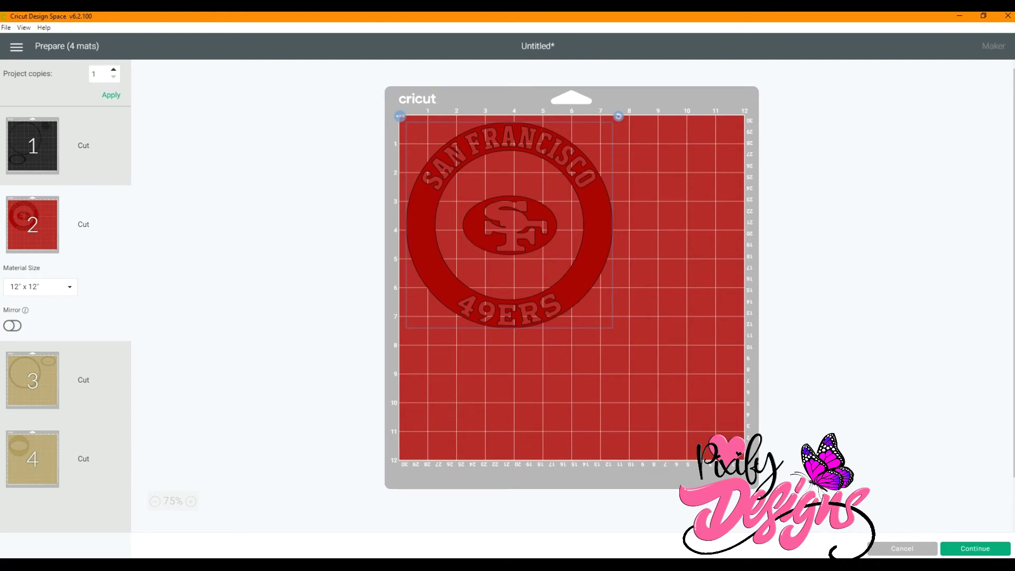
# Back on the canvas, weld the gold 010 layer group into one layer.
pyautogui.click(903, 551)
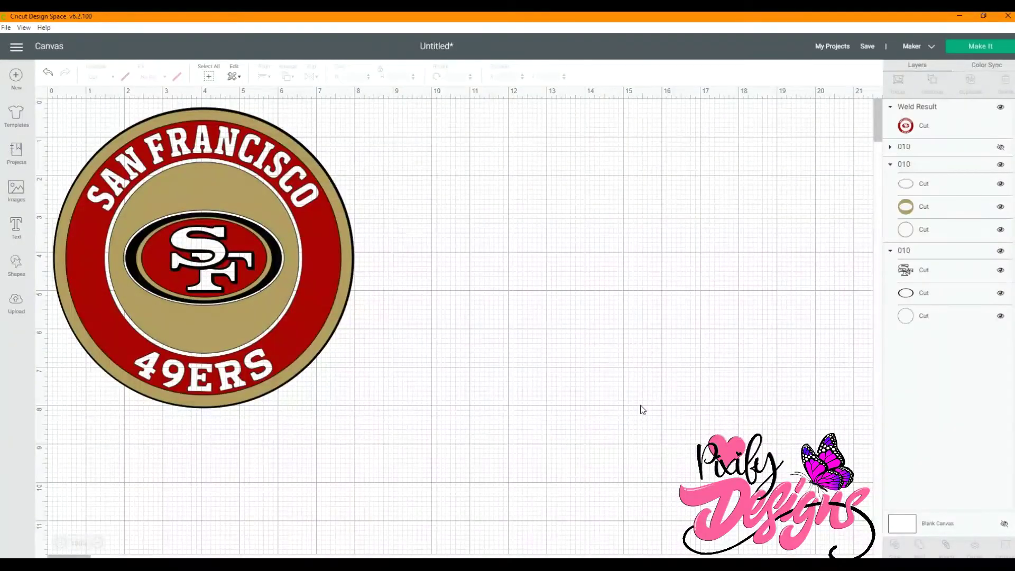
pyautogui.click(932, 165)
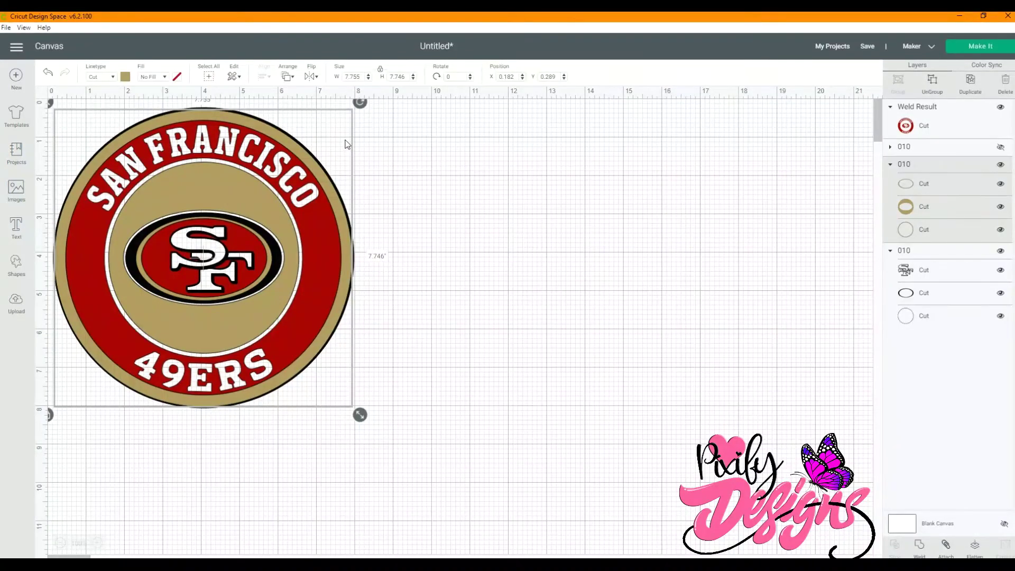
pyautogui.rightClick(954, 163)
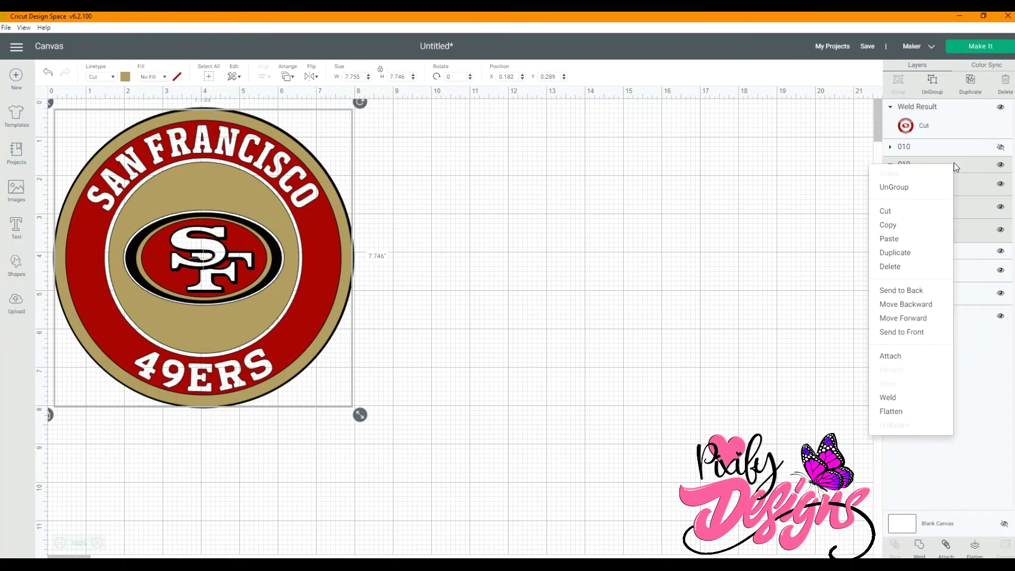
pyautogui.click(888, 398)
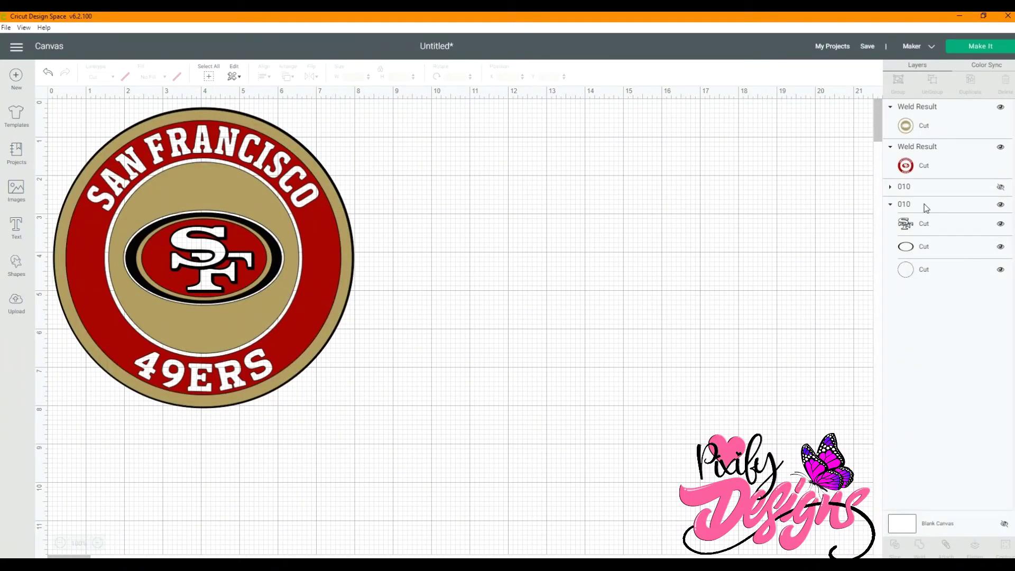
# Weld the black 010 layer group into one layer.
pyautogui.click(924, 204)
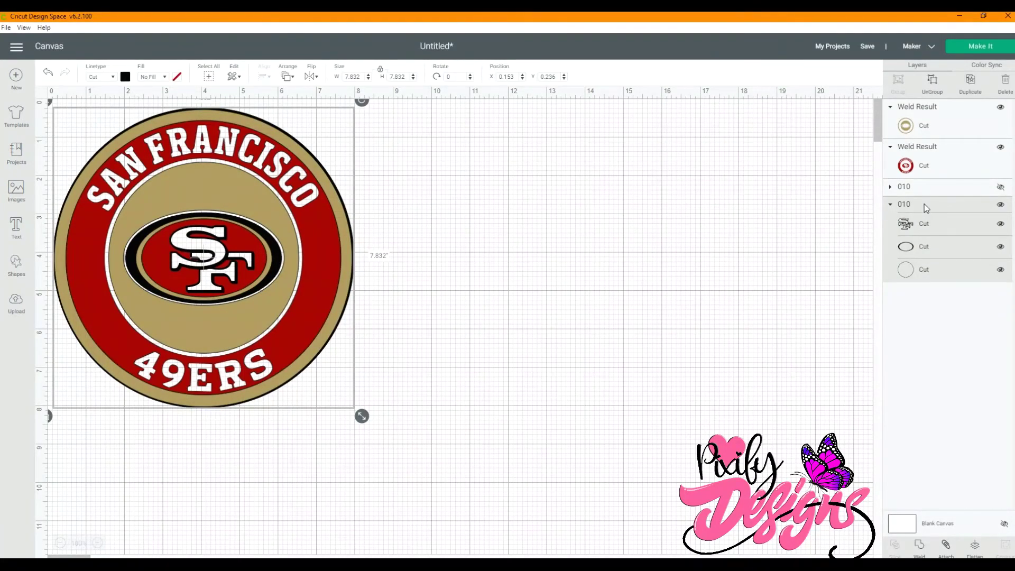
pyautogui.rightClick(924, 204)
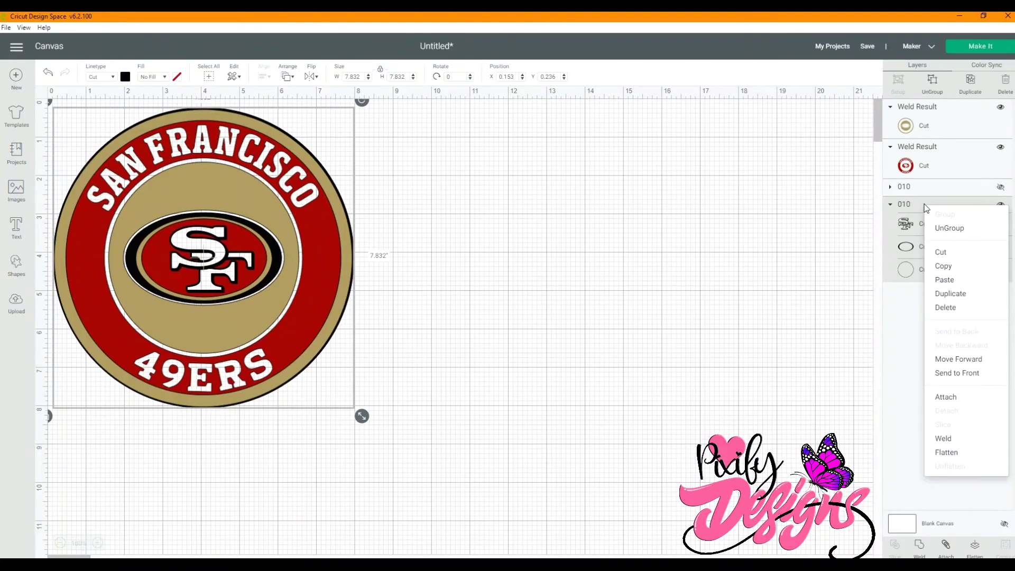
pyautogui.click(950, 438)
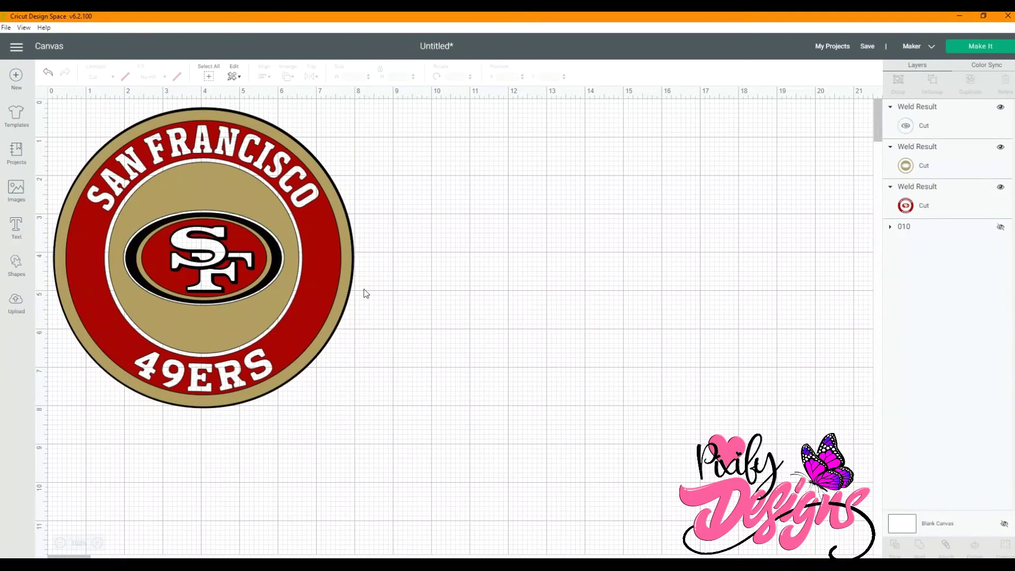
# Preview the cut layout and inspect the gold and red mats alongside the black one.
pyautogui.click(980, 48)
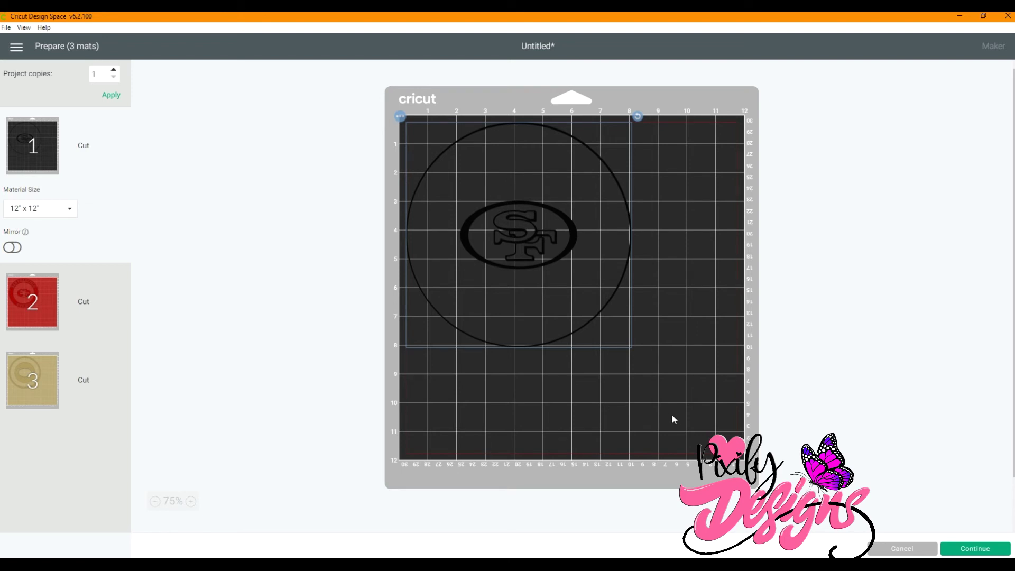
pyautogui.click(46, 391)
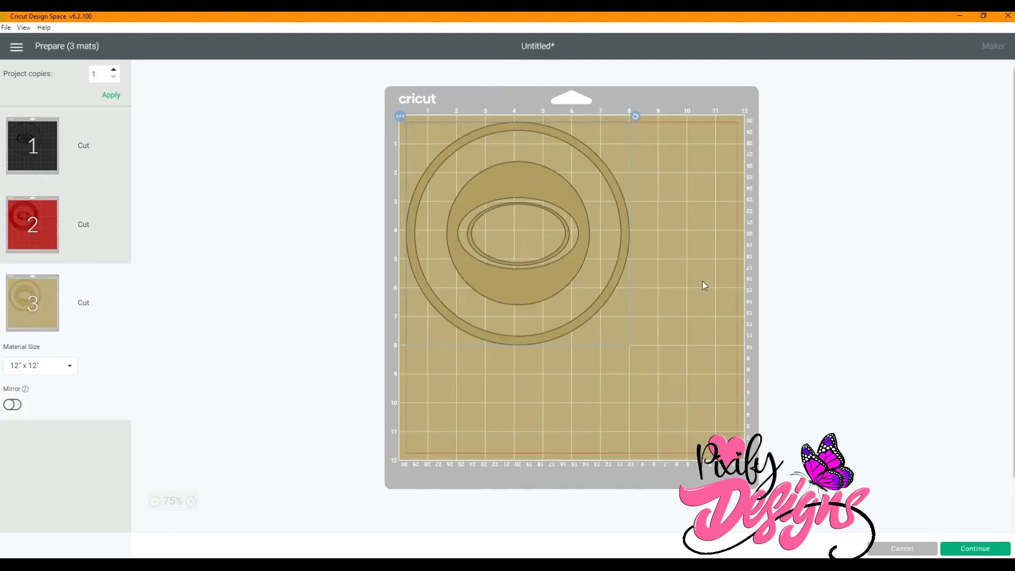
pyautogui.click(49, 236)
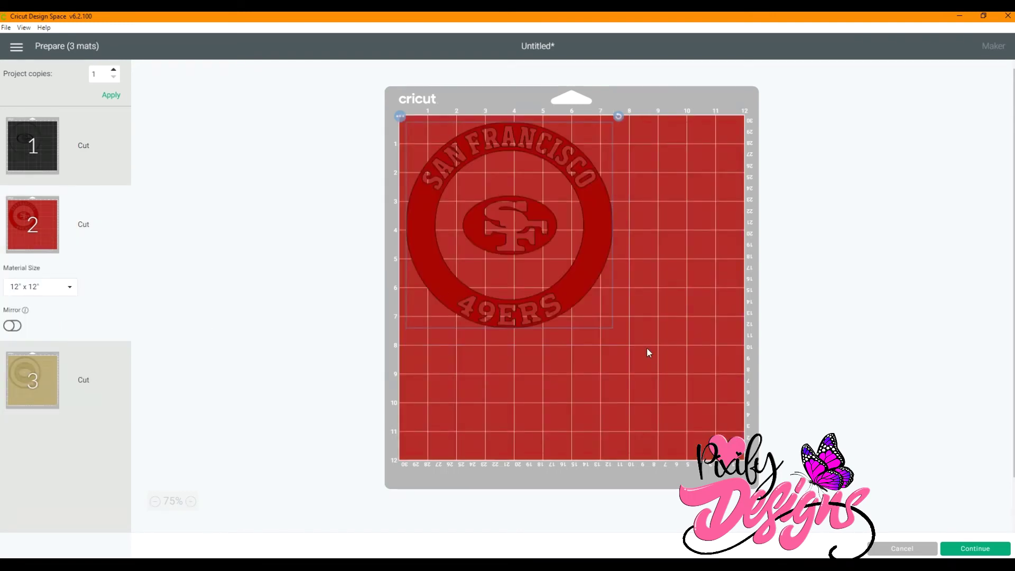
# Cancel the Prepare screen to get back to the 49ers logo canvas with its Weld Result layers.
pyautogui.click(909, 551)
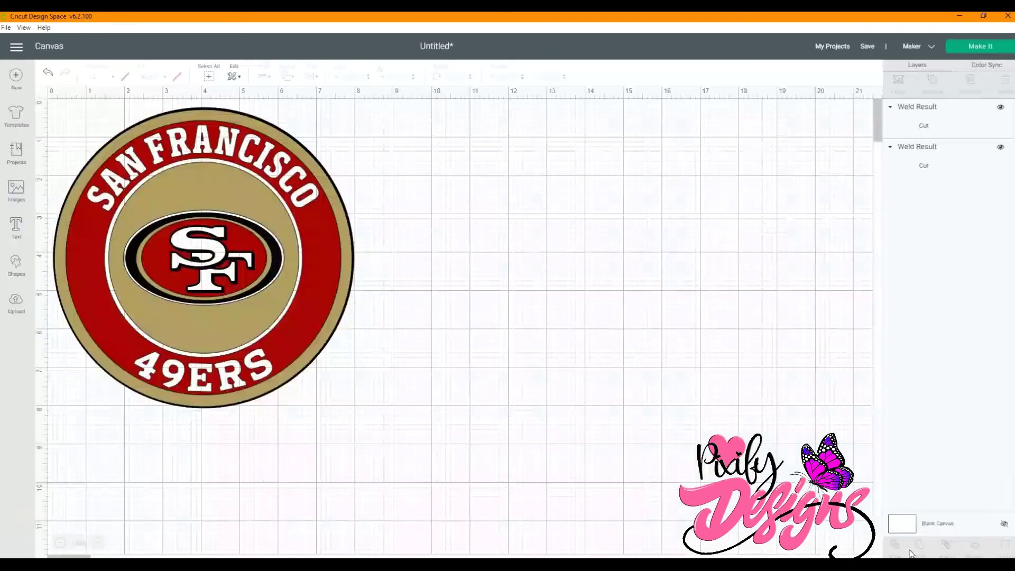